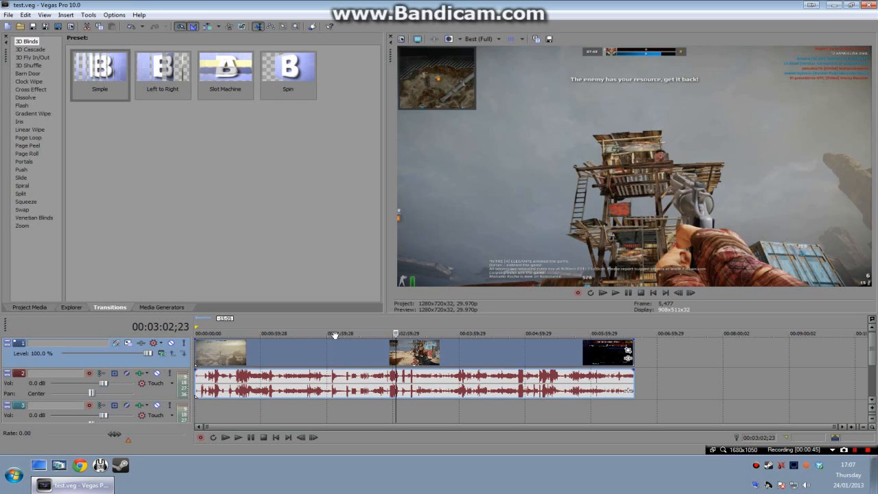
Step: Turn off Maintain aspect ratio and choose Disable resample in the properties of the gameplay video event
click(339, 356)
click(448, 360)
right_click(377, 354)
click(388, 348)
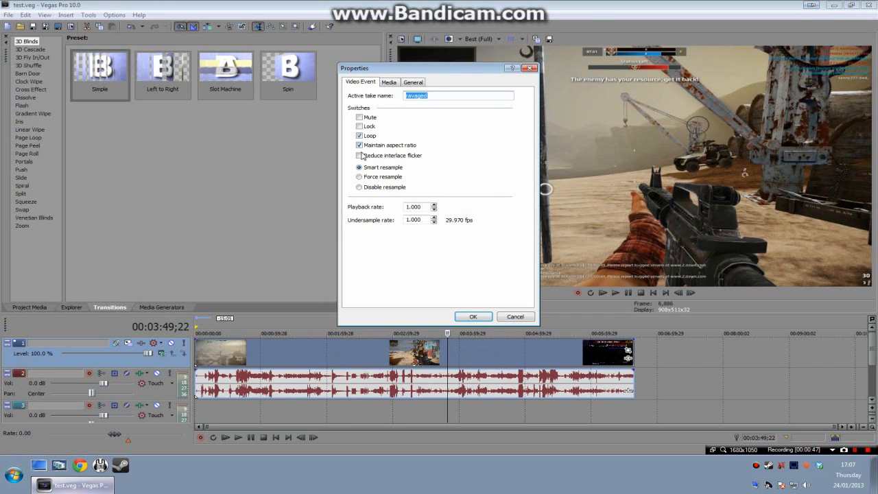
click(368, 147)
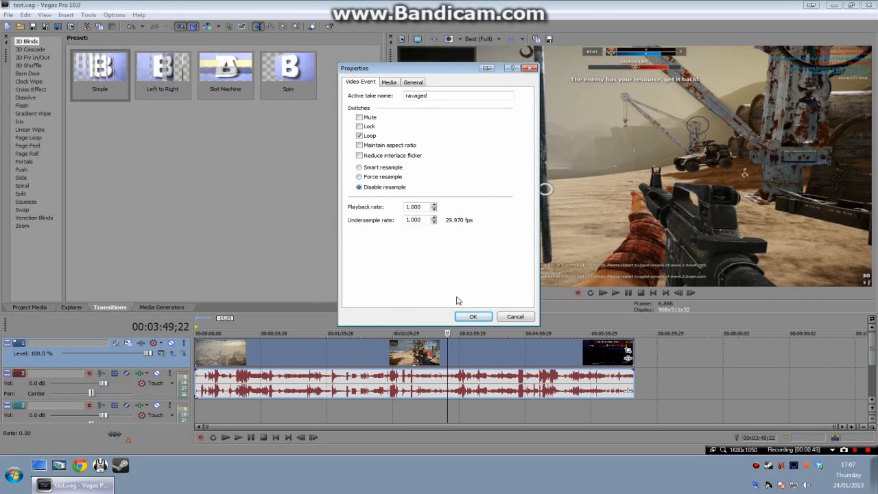
click(473, 316)
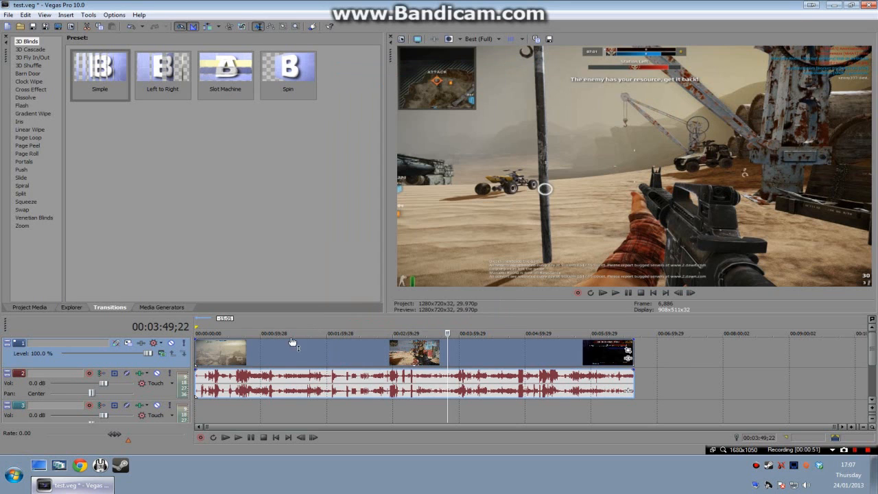
click(253, 361)
click(8, 15)
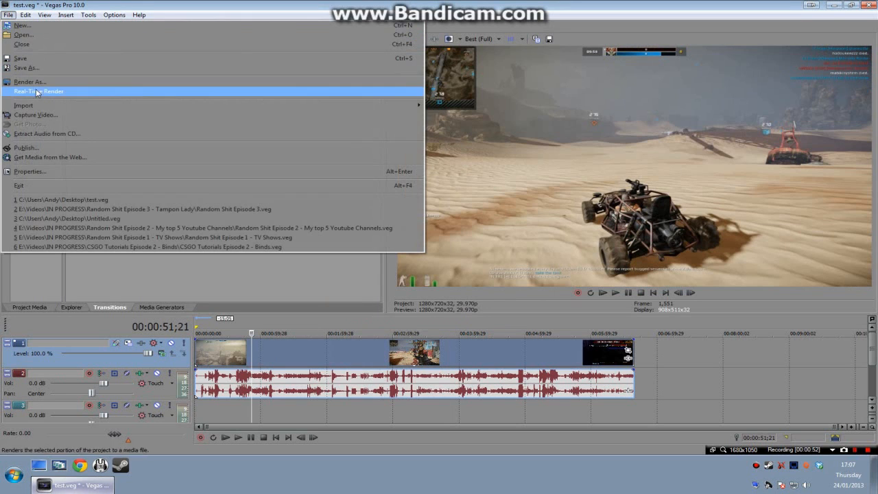
click(37, 82)
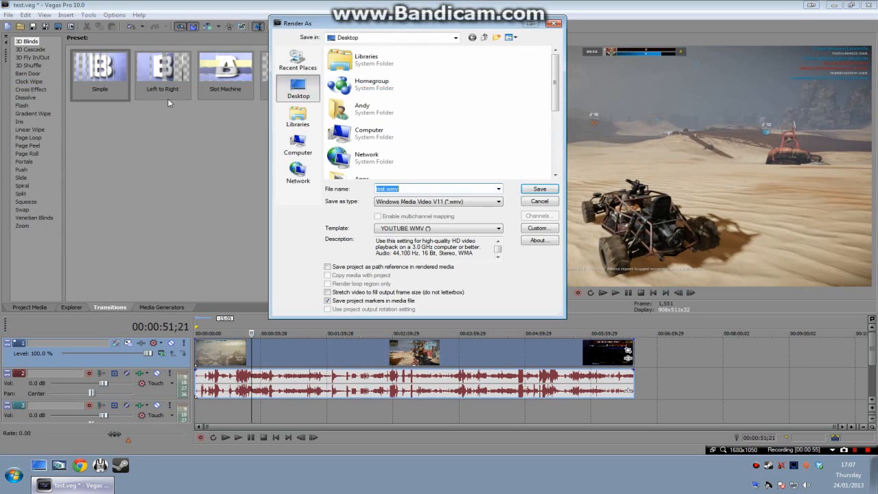
click(540, 201)
Step: Set up a project render as Windows Media Video V11 (*.wmv) with the YOUTUBE WMV template
click(8, 15)
click(30, 82)
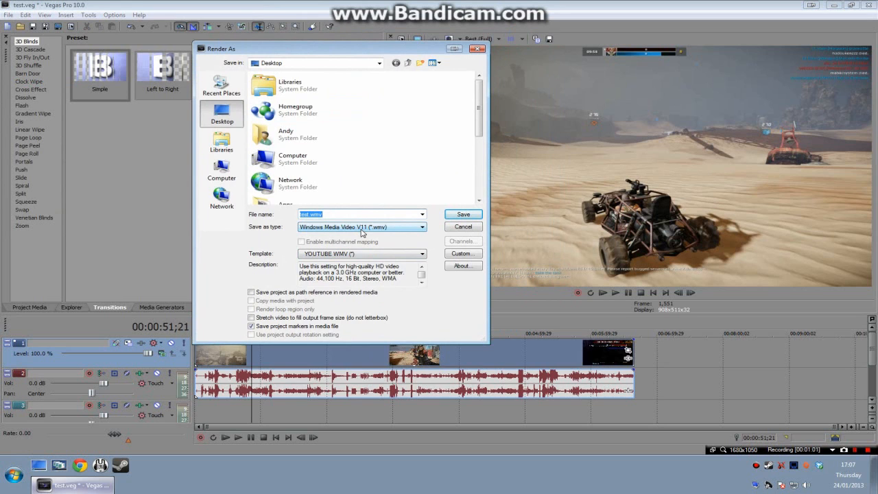
click(361, 233)
click(334, 236)
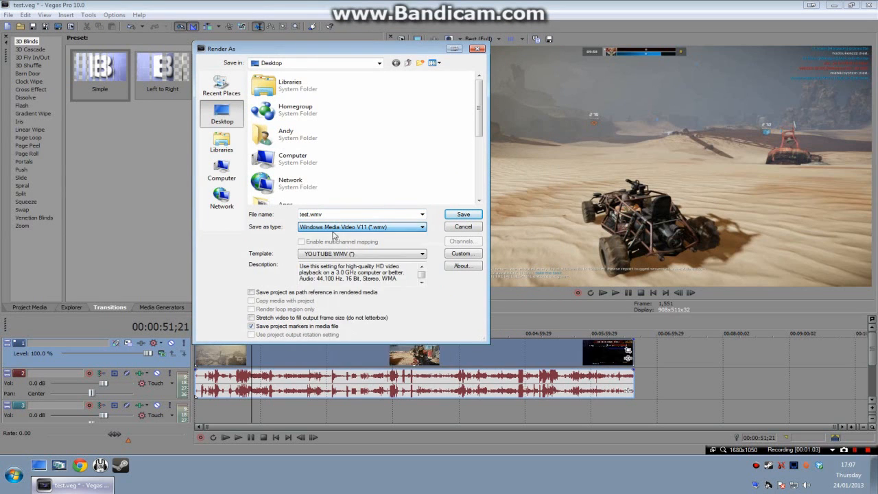
click(334, 235)
click(346, 329)
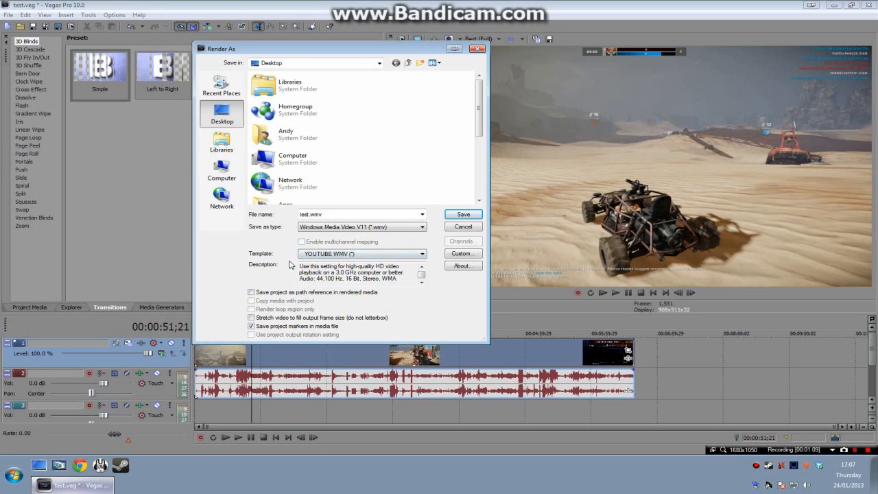
click(343, 257)
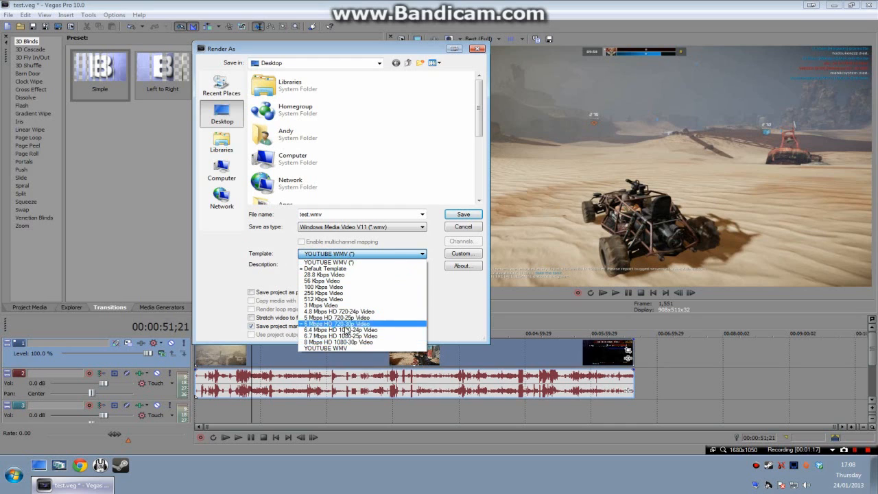
click(332, 349)
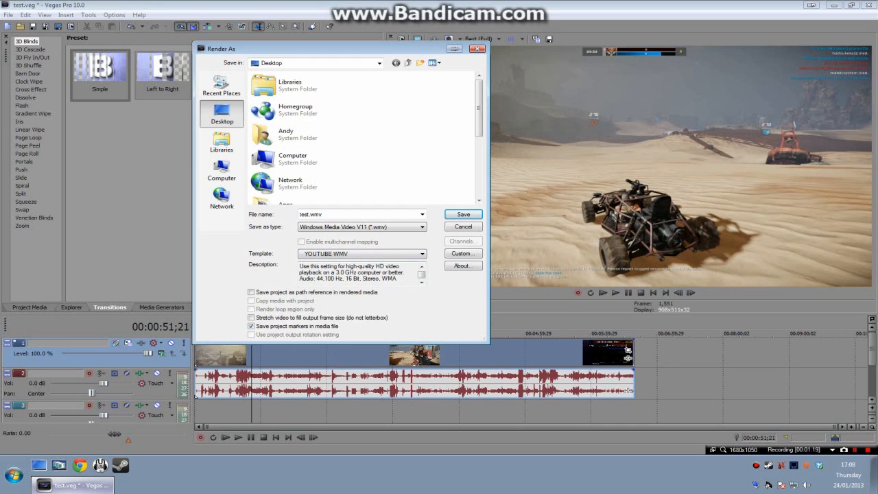
Step: Open the YOUTUBE WMV template's custom settings and examine its name, audio format and audio attribute options
click(406, 255)
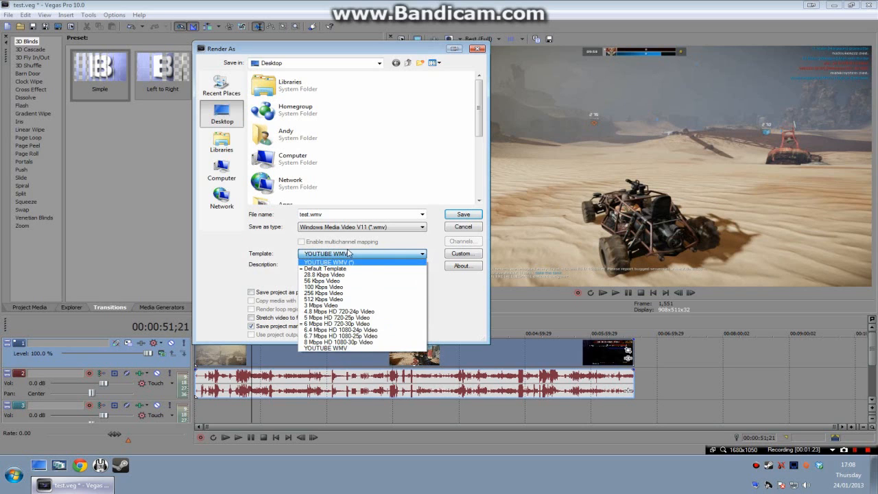
click(353, 254)
click(458, 255)
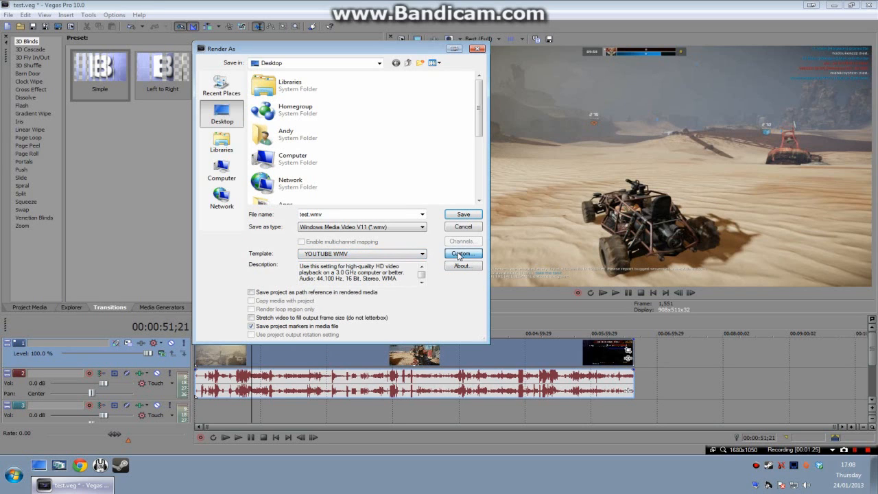
click(353, 84)
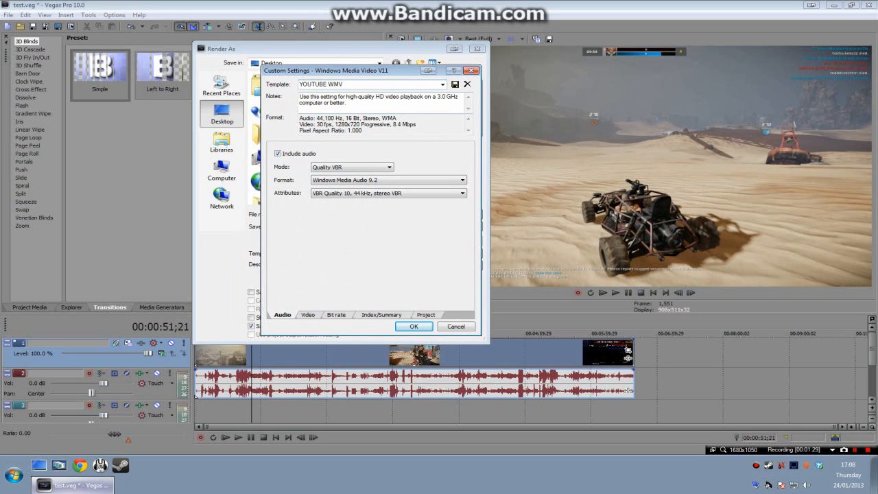
drag(346, 85, 298, 85)
drag(370, 74, 356, 73)
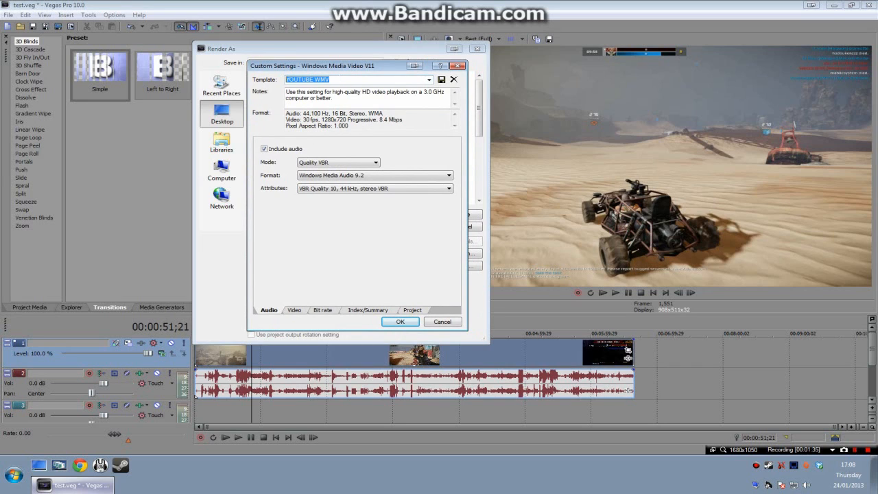
drag(339, 79, 279, 79)
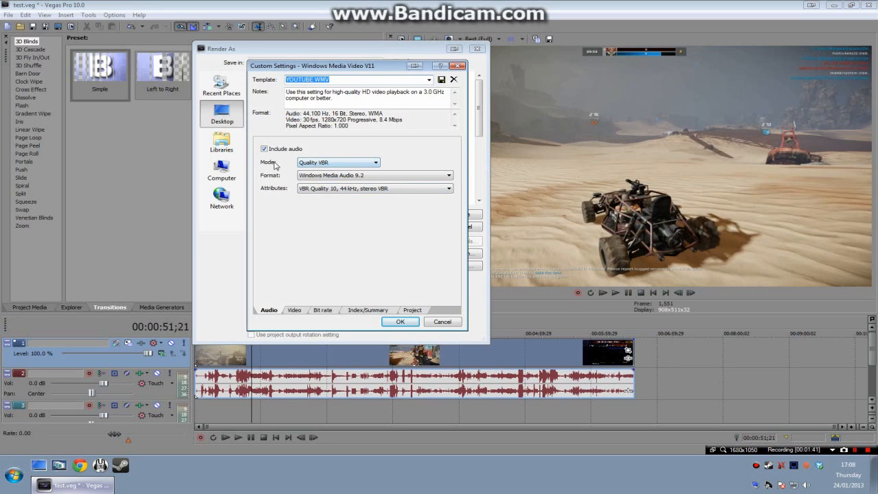
click(341, 177)
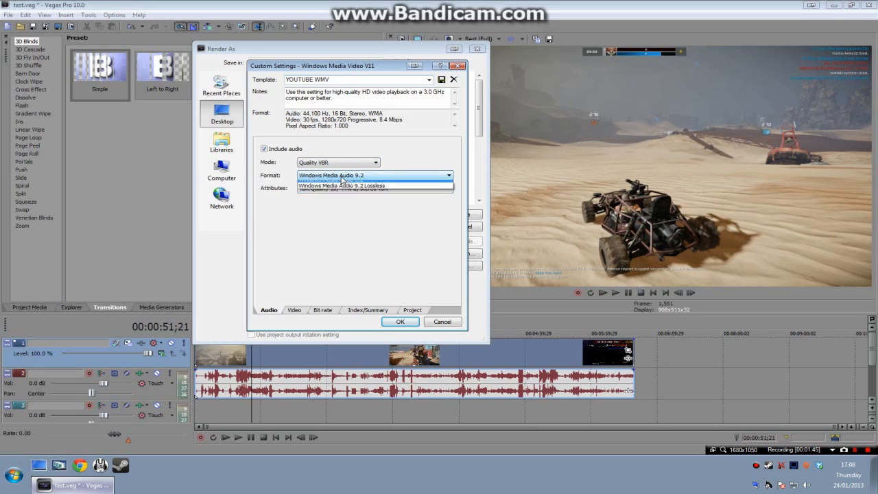
click(341, 178)
click(351, 189)
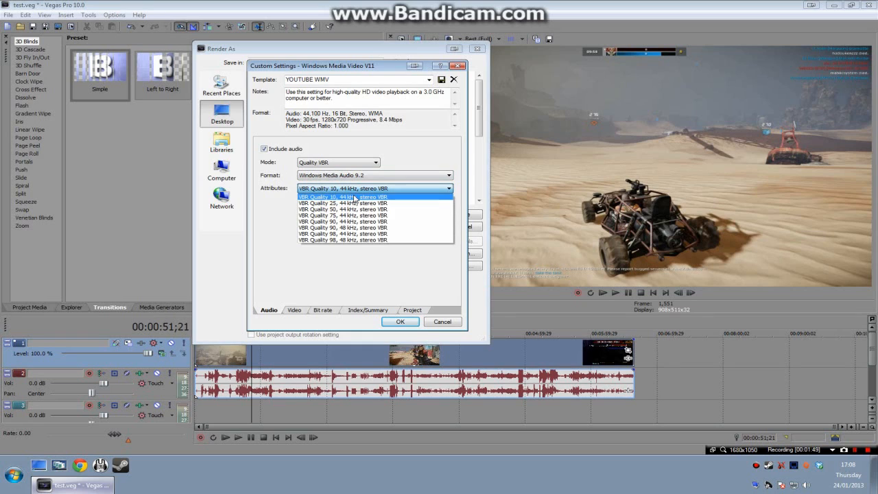
click(354, 198)
Step: Examine the template's video settings, including the encoding modes, frame width and height
click(295, 310)
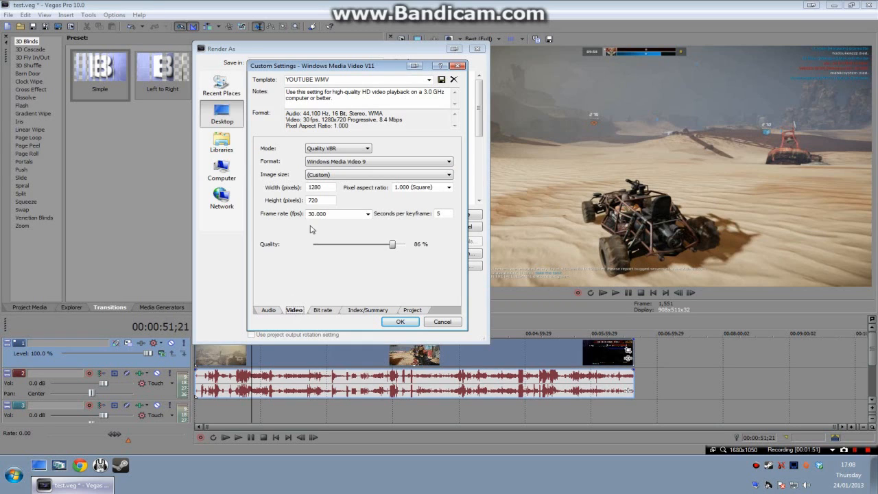
click(342, 150)
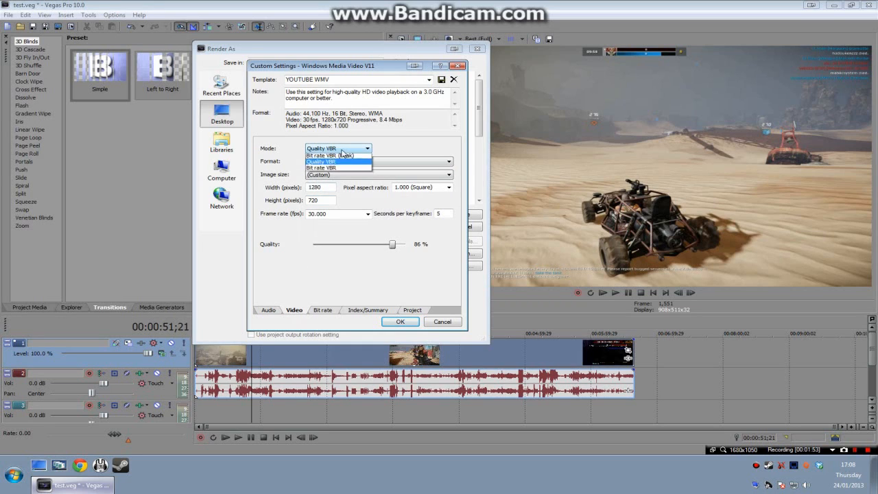
click(342, 152)
click(342, 150)
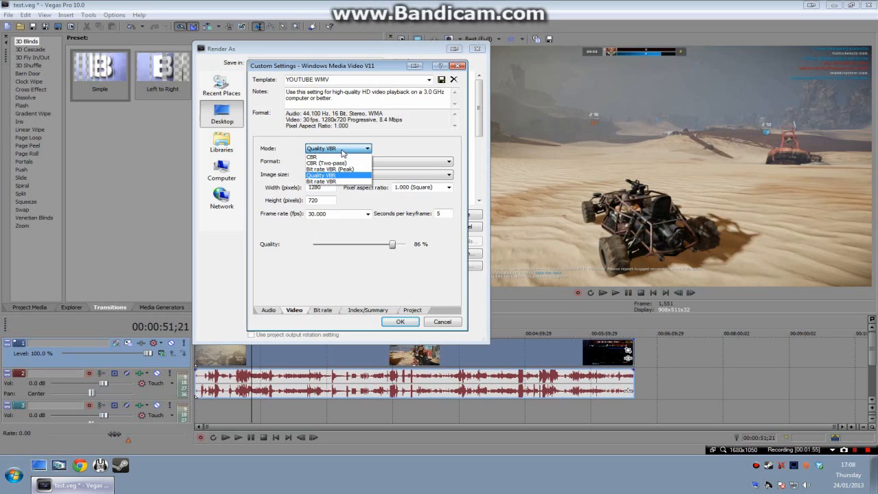
click(344, 151)
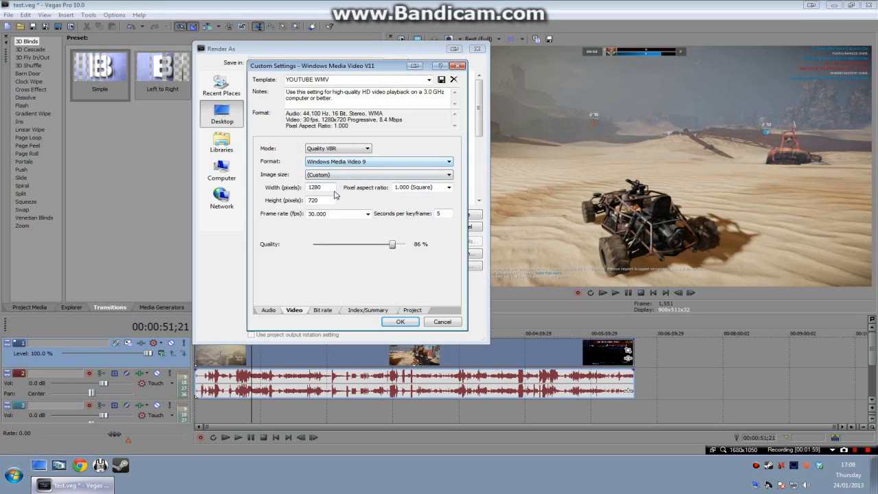
double_click(314, 187)
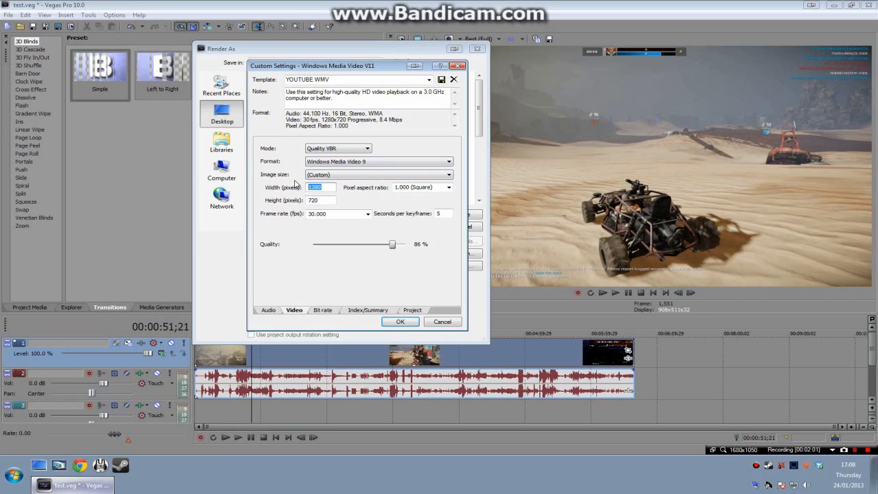
click(321, 187)
key(Tab)
key(shift+Tab)
Step: Try raising the template's video quality to 93 %
drag(394, 247, 422, 250)
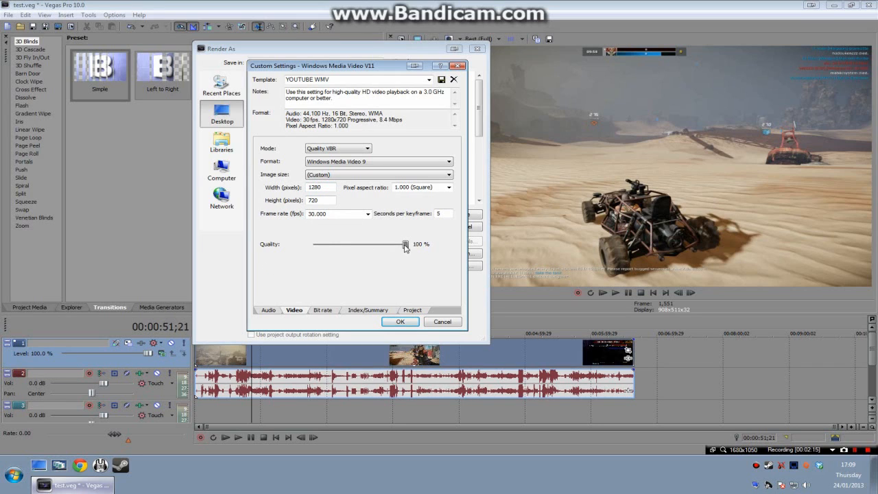
drag(405, 248, 397, 249)
drag(396, 245, 401, 247)
Step: Look over the template's bit rate, video and audio settings, and close the custom settings without applying them
click(322, 311)
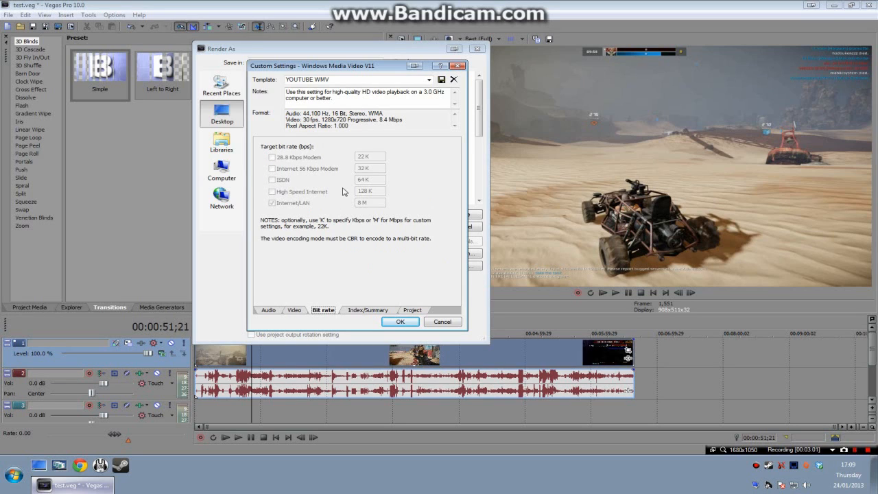
click(296, 311)
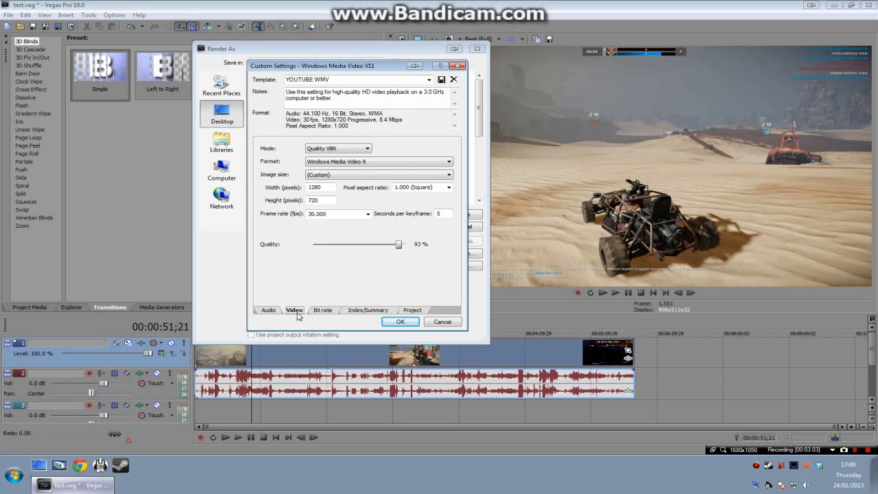
click(322, 310)
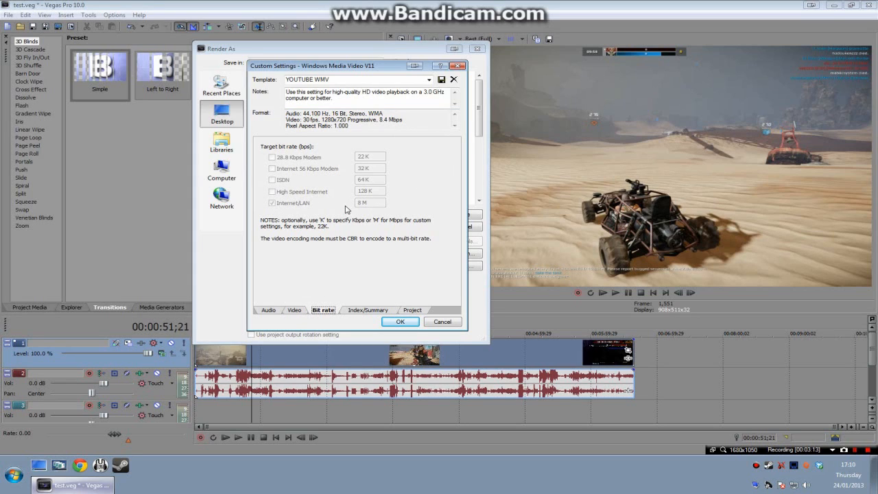
click(268, 310)
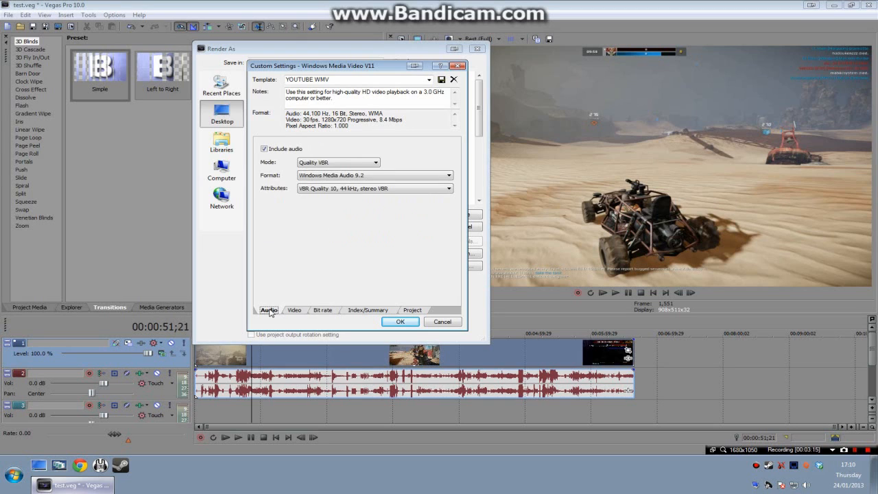
drag(355, 69, 325, 67)
click(427, 64)
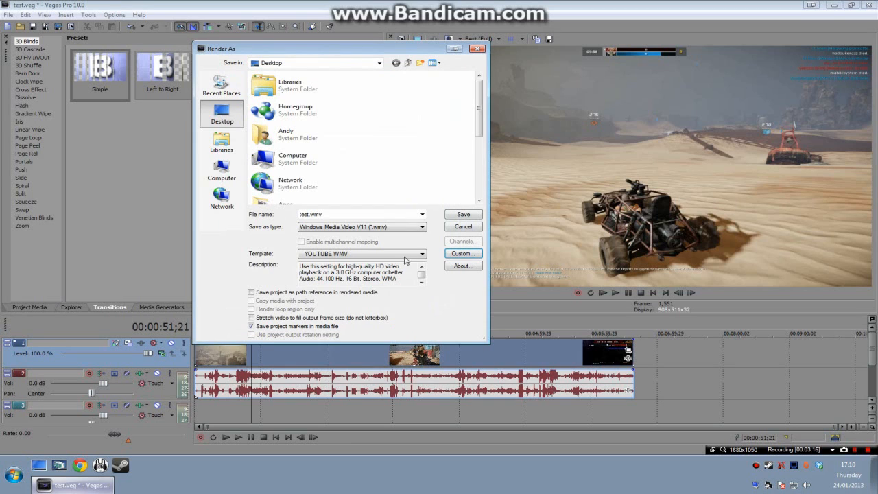
Step: Select the YOUTUBE WMV template for the test.wmv render
click(415, 254)
click(415, 254)
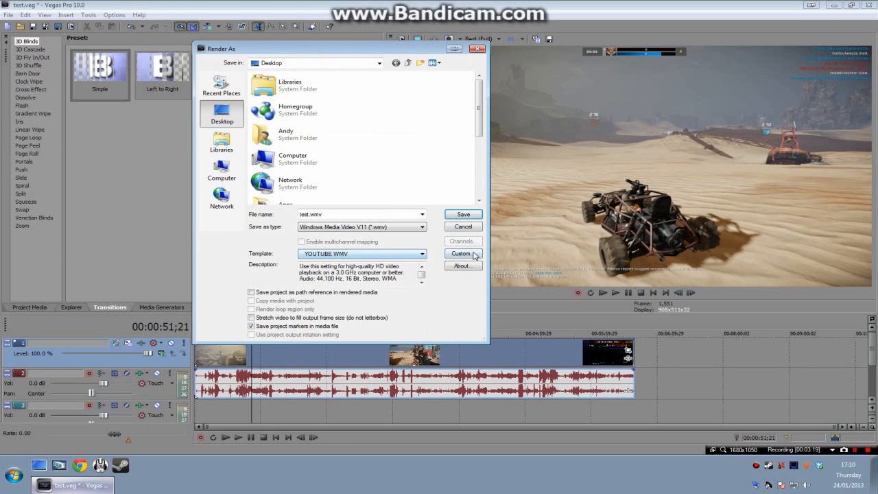
click(419, 254)
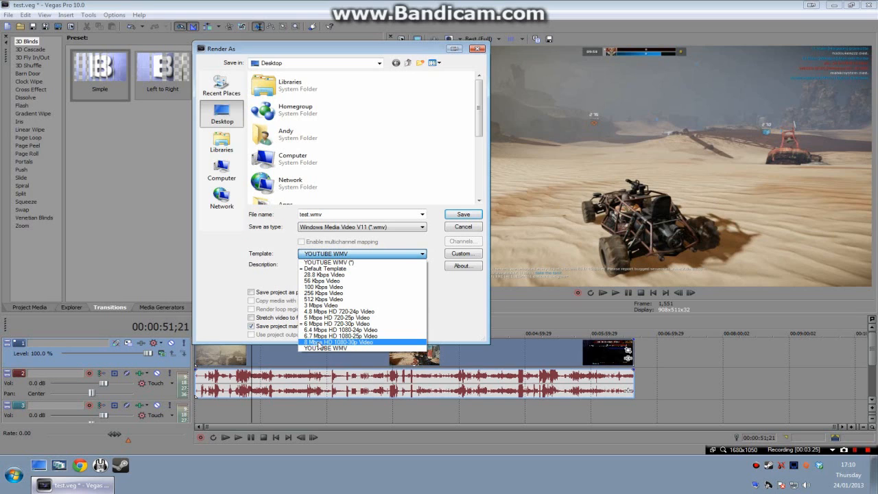
click(352, 214)
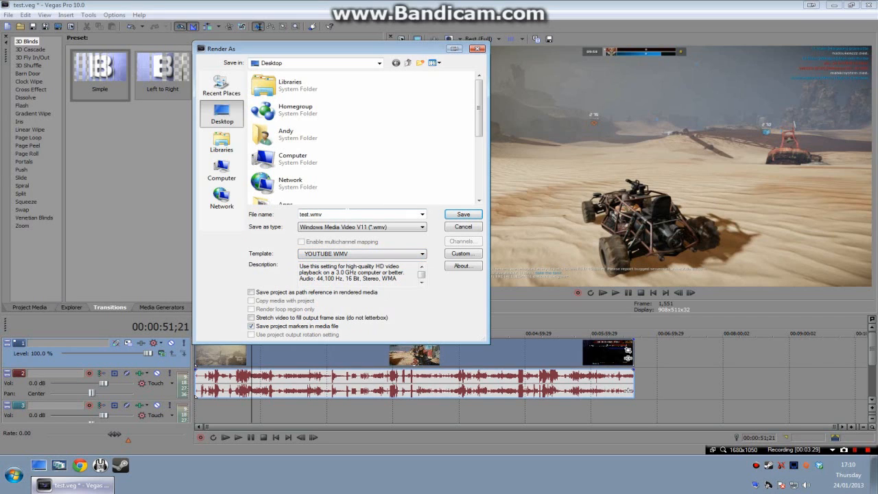
double_click(338, 215)
click(358, 253)
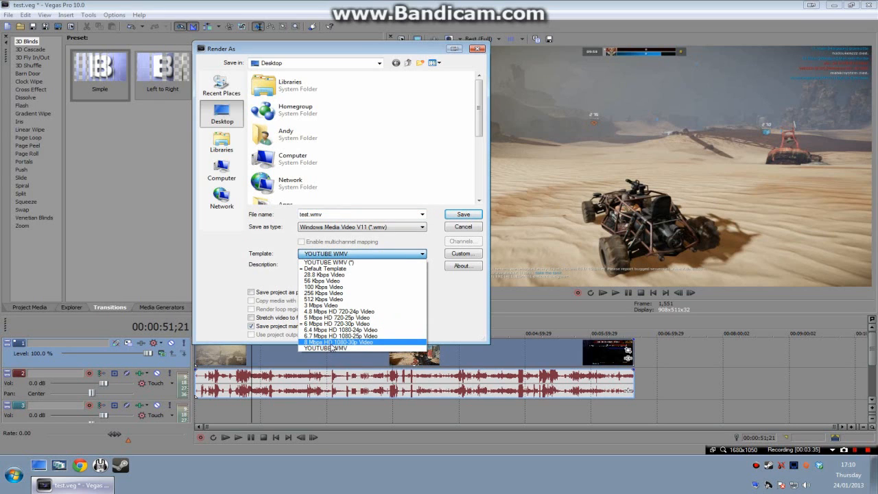
click(329, 262)
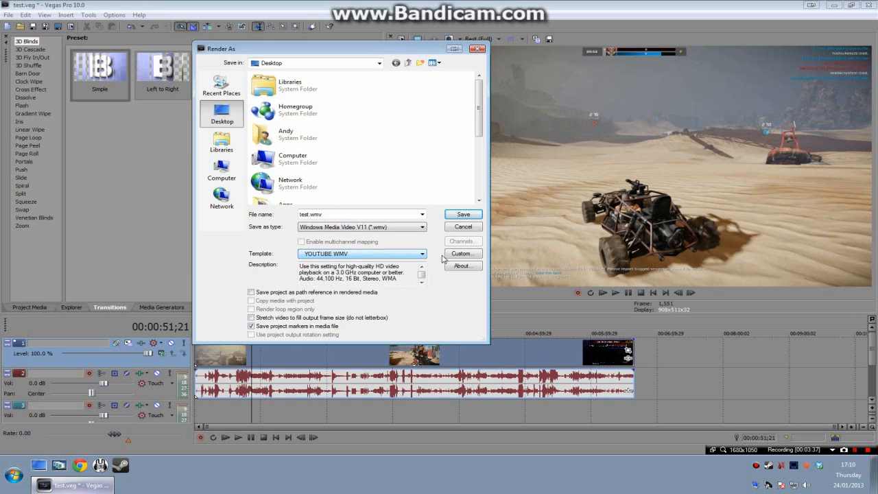
Step: Change the video rendering quality in the template's custom project settings and start rendering test.wmv to the Desktop
click(461, 253)
click(307, 301)
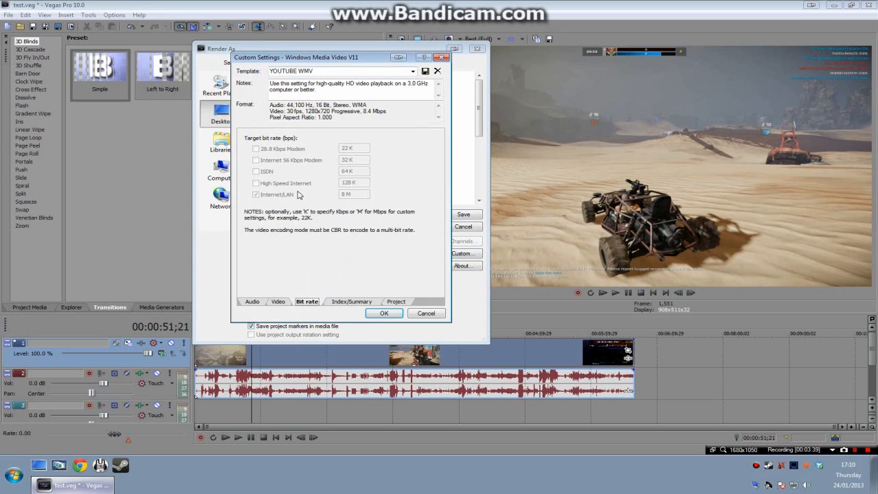
click(336, 301)
click(394, 305)
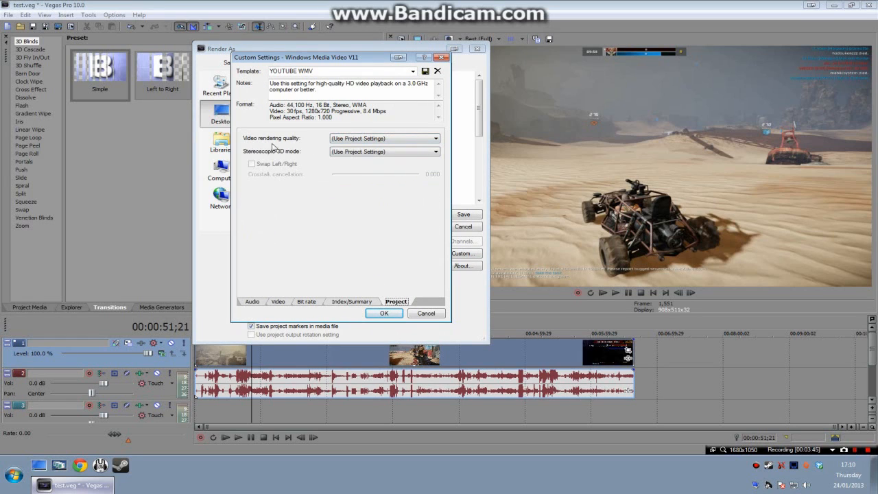
click(343, 138)
click(345, 172)
click(378, 315)
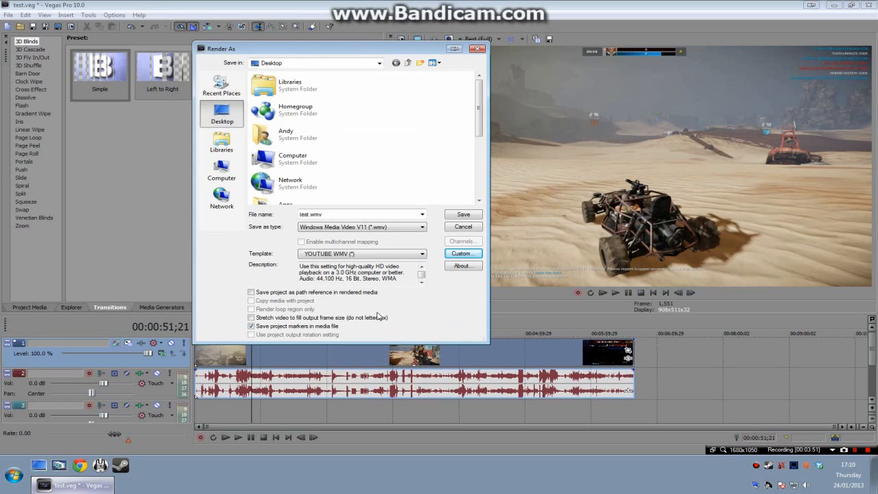
click(473, 213)
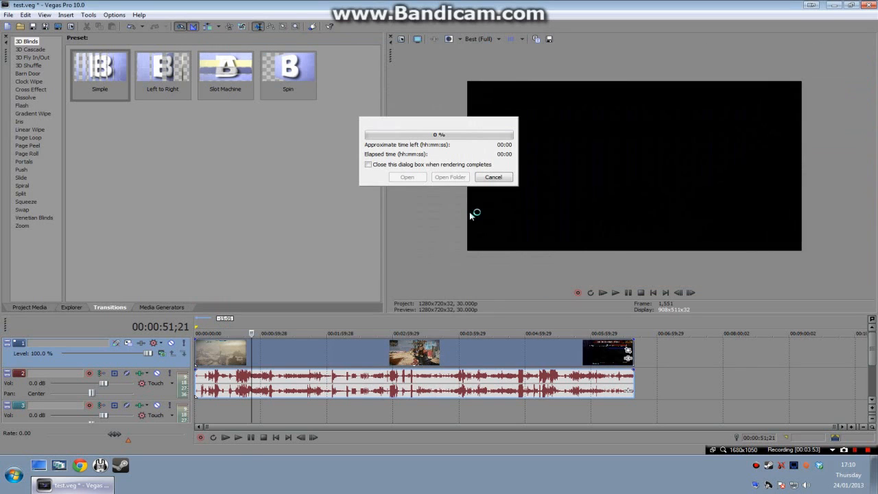